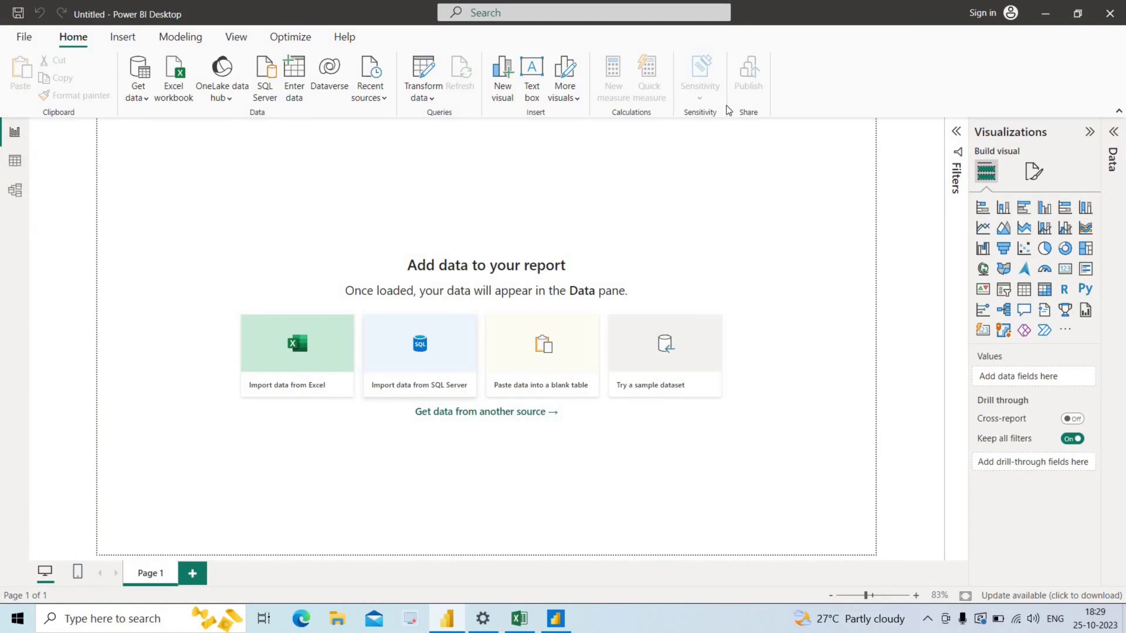
Review the HR Data worksheet in Excel across its columns and down to its last rows, and return to Power BI Desktop
left_click(1049, 13)
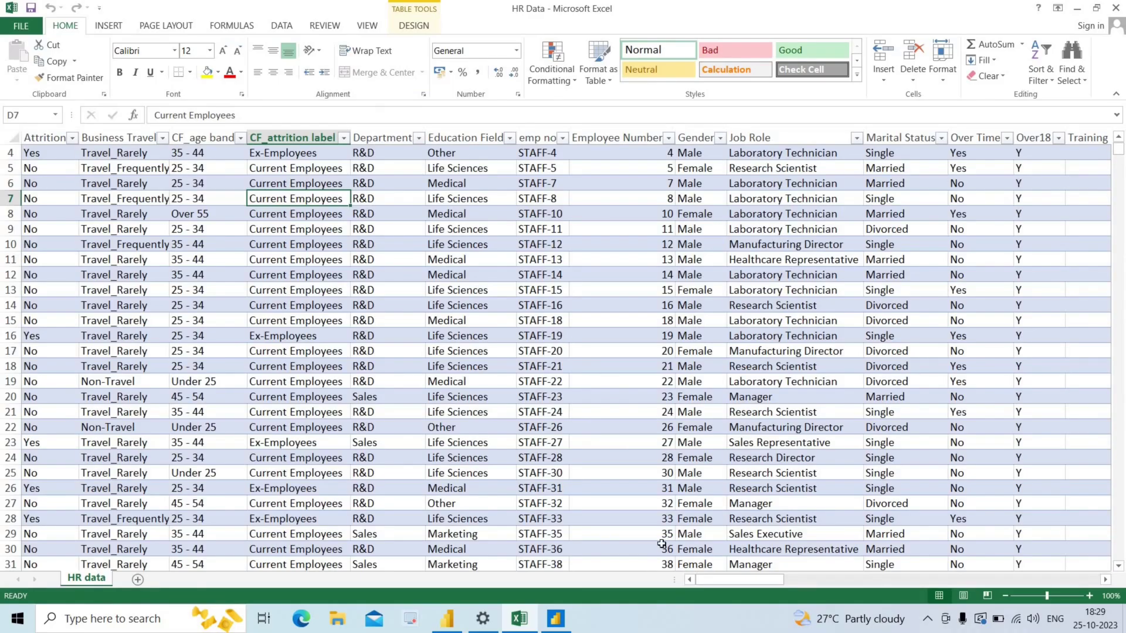
left_click_drag(801, 580, 810, 522)
left_click_drag(1119, 151, 1117, 555)
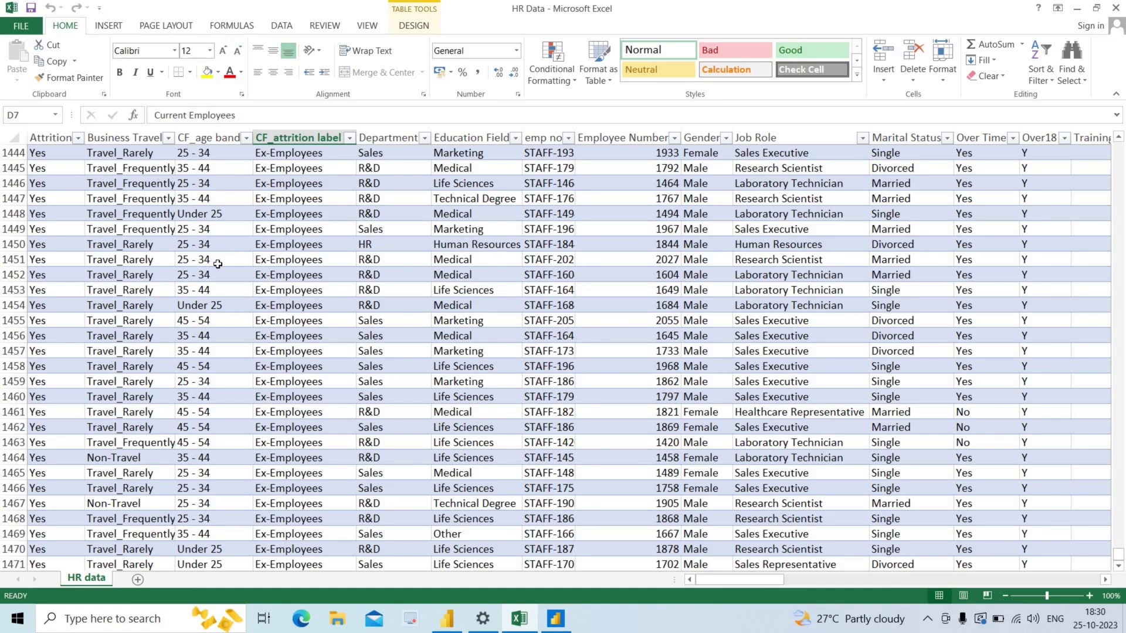
left_click(1078, 11)
left_click(447, 619)
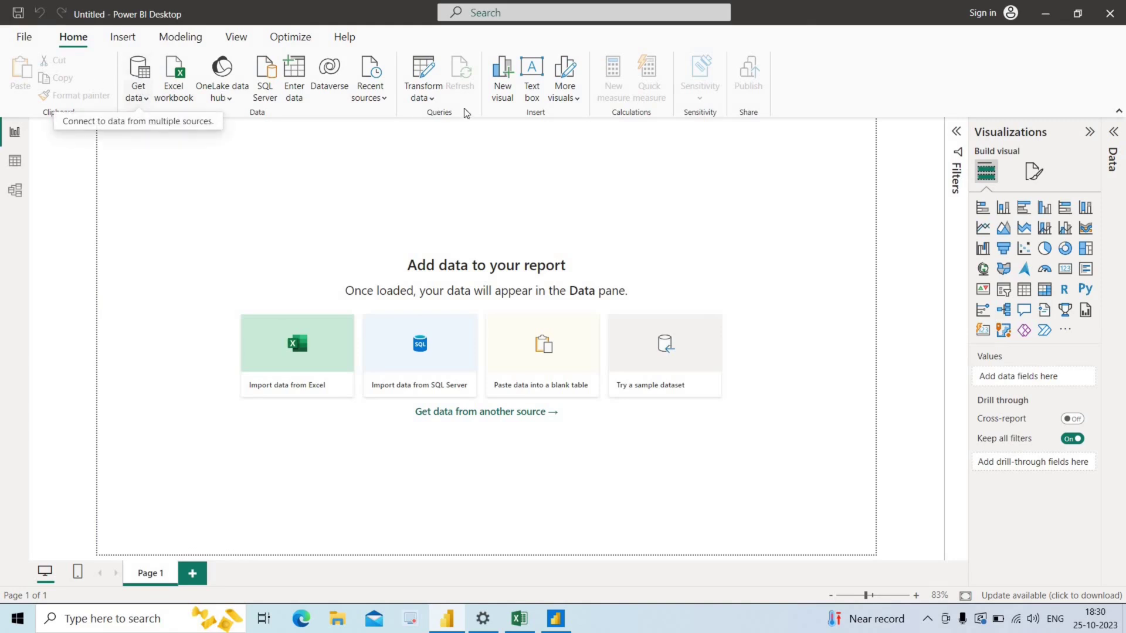
Open the Power Query Editor and connect to a new data source of type Excel Workbook
left_click(431, 101)
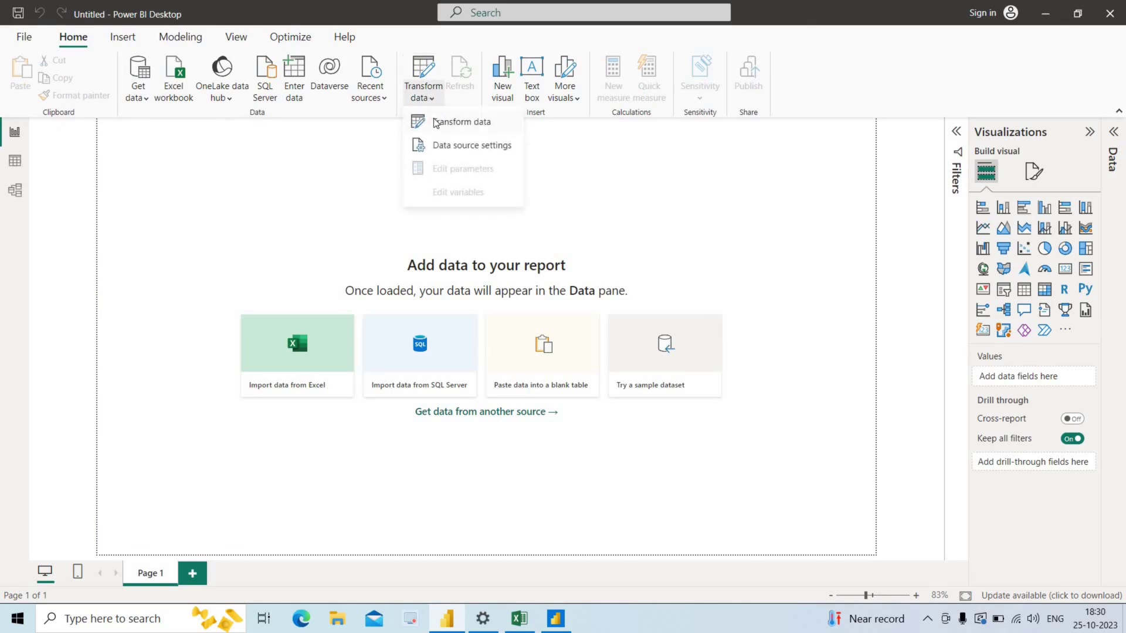
left_click(437, 121)
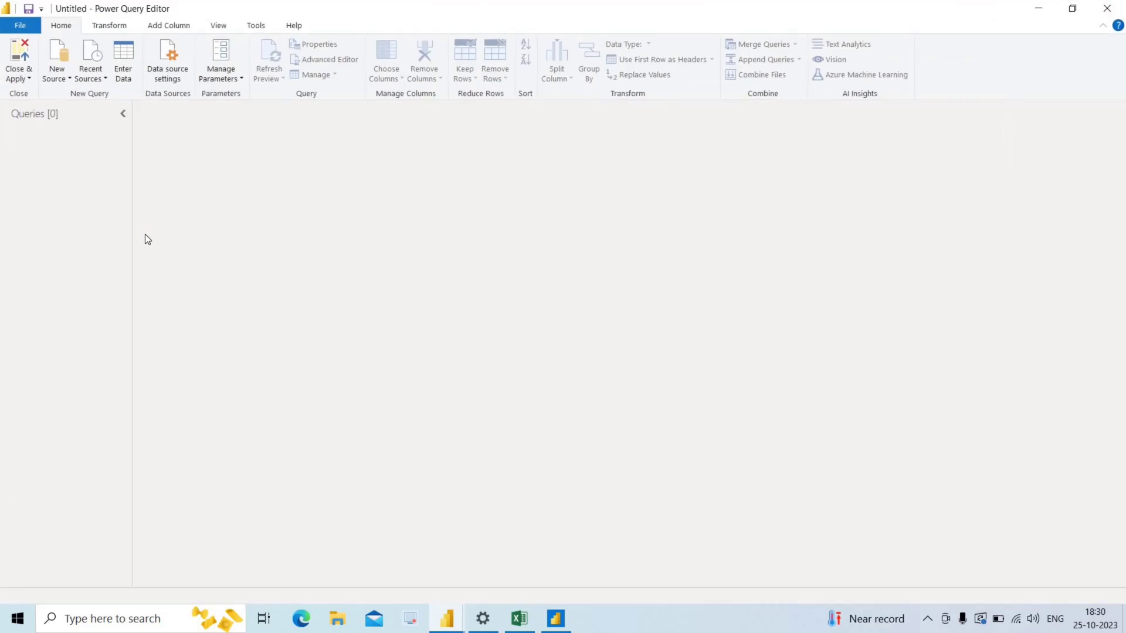
left_click(57, 79)
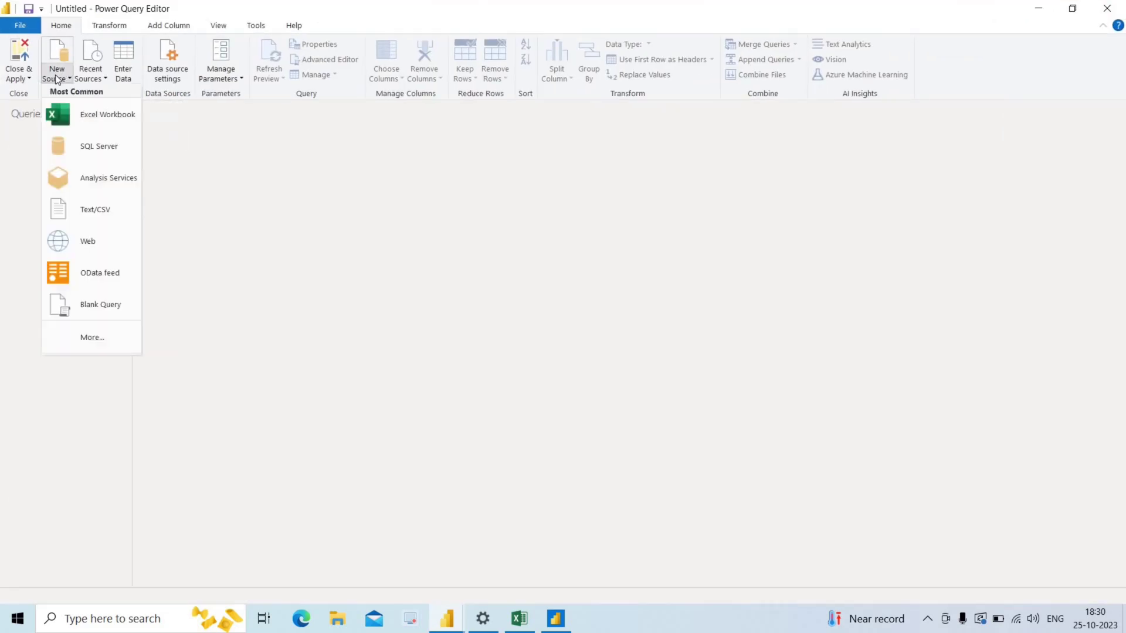
left_click(93, 338)
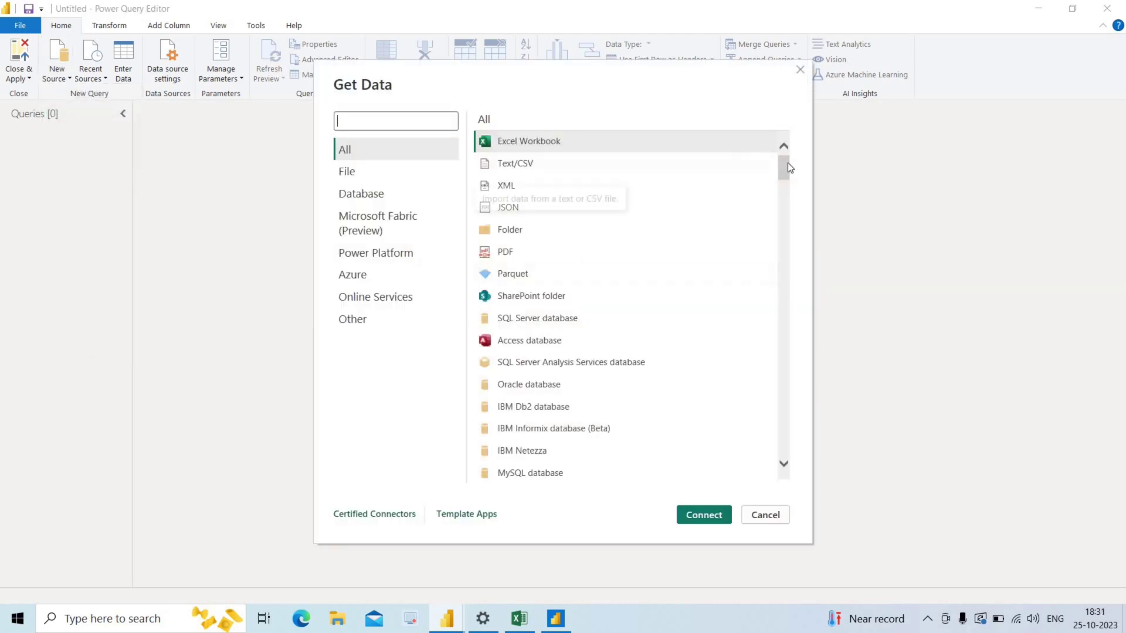
left_click_drag(787, 166, 614, 142)
left_click(614, 142)
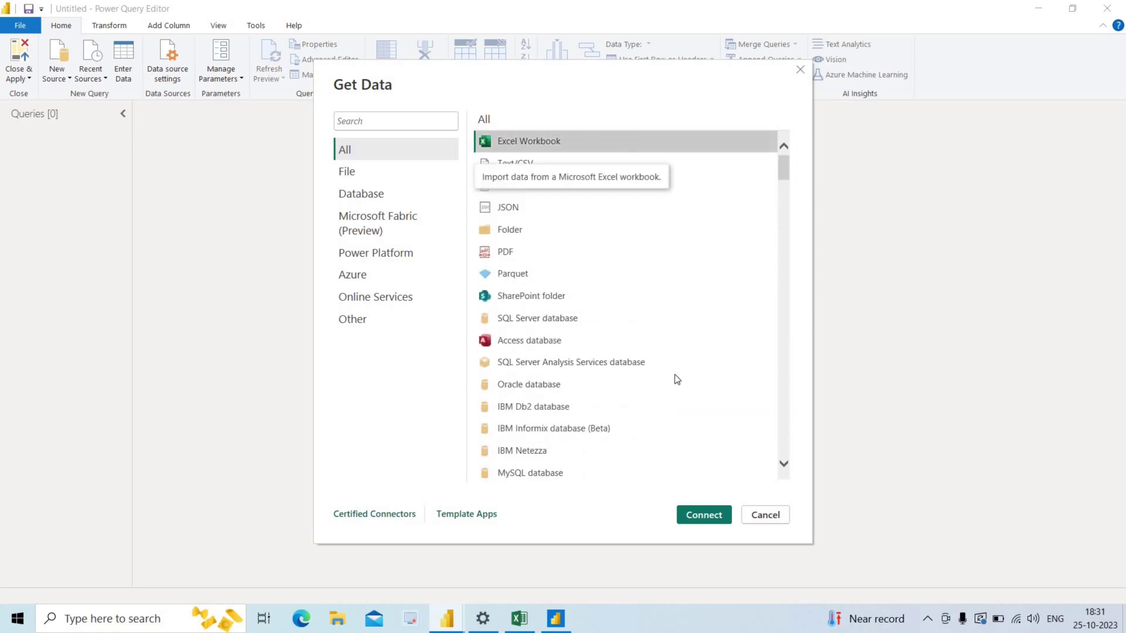
left_click(698, 516)
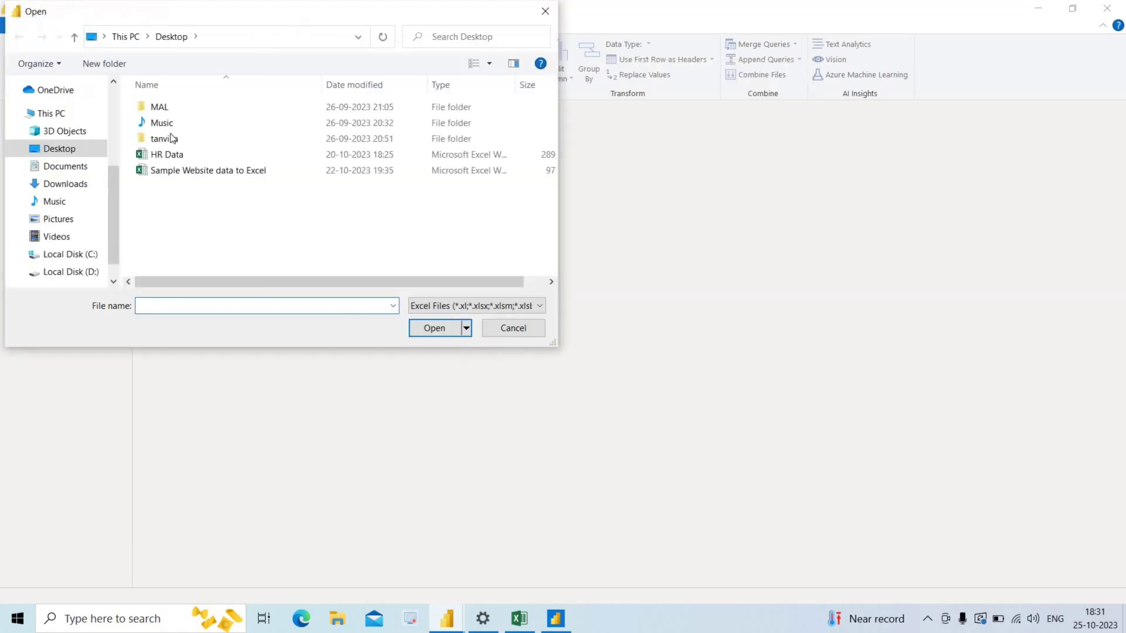
Import the HR data sheet from the HR Data workbook on the Desktop and apply the query to the report
left_click(169, 155)
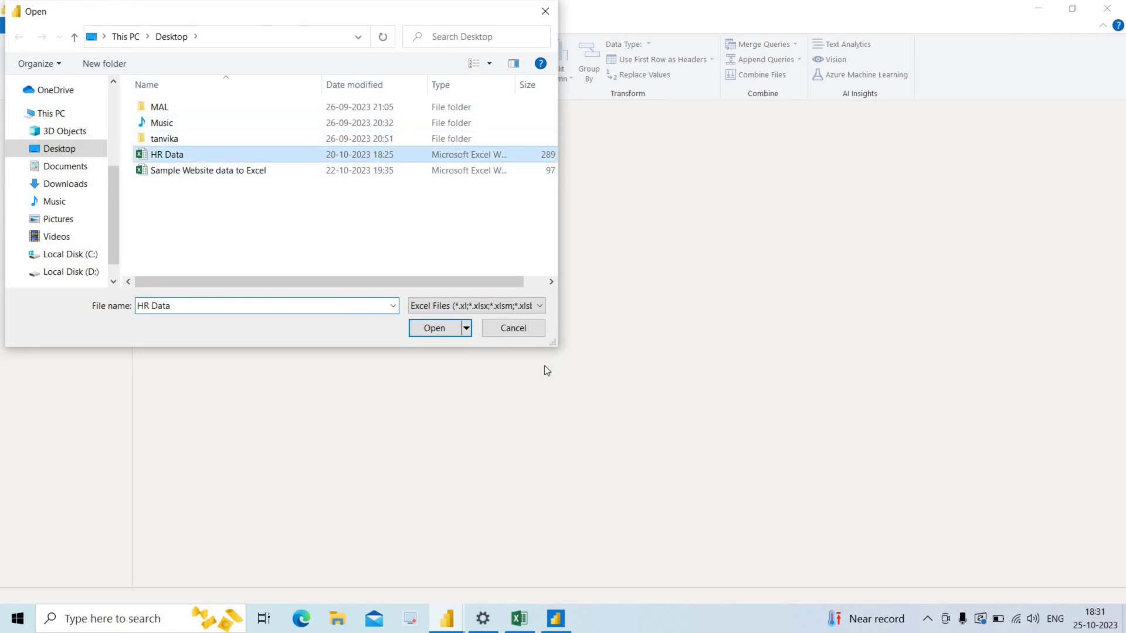
left_click(434, 328)
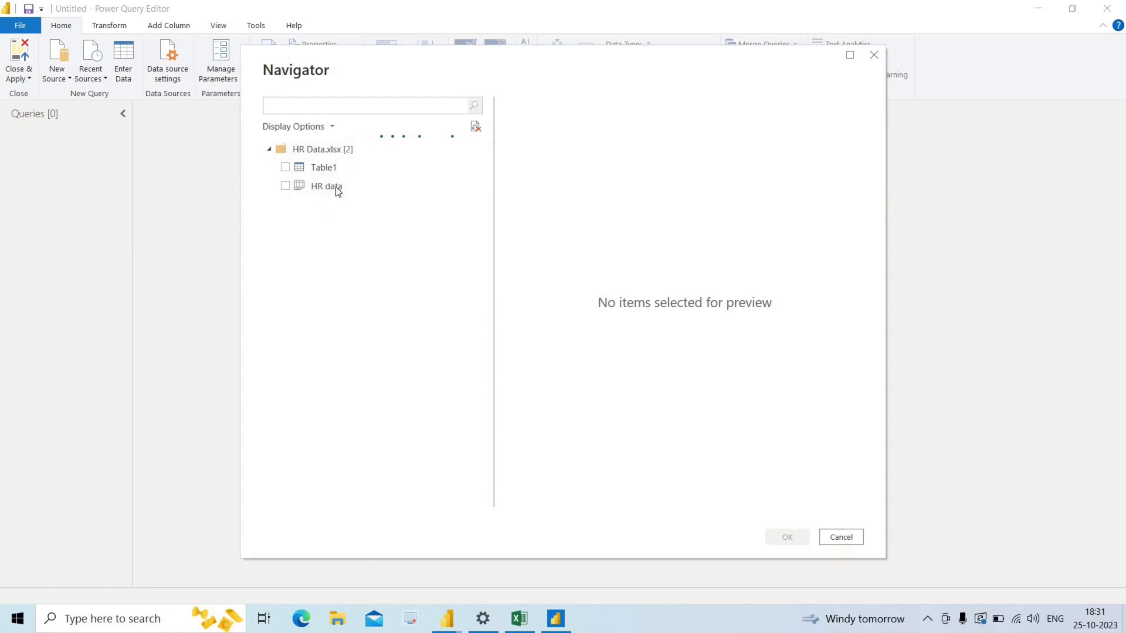
left_click(286, 187)
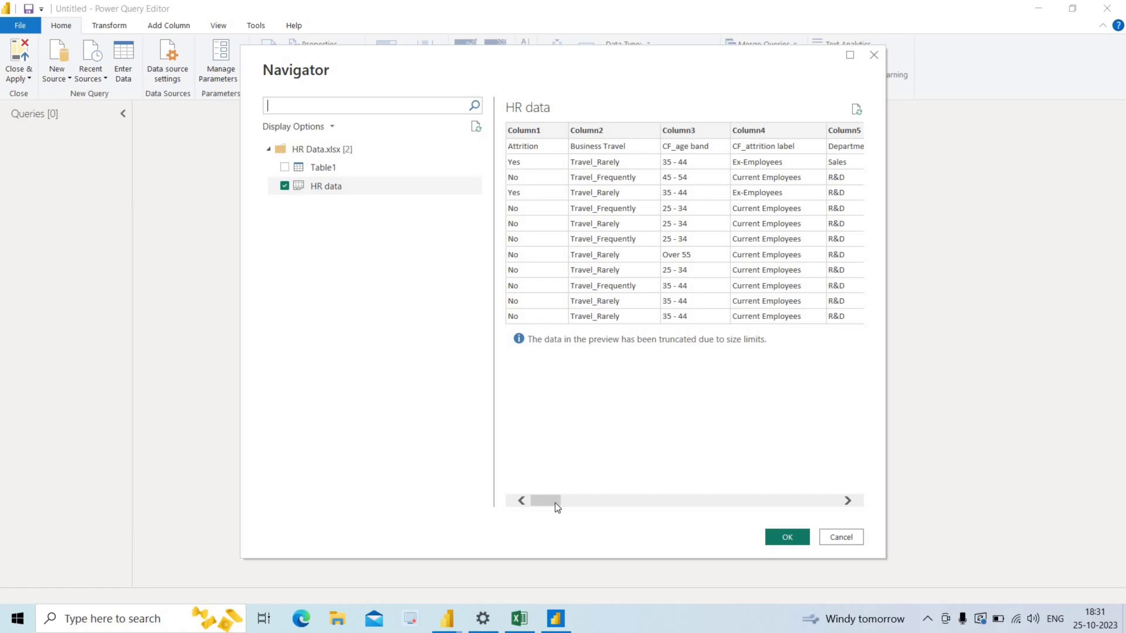
mouse_move(555, 502)
left_mouse_down()
mouse_move(719, 511)
mouse_move(551, 500)
left_mouse_up()
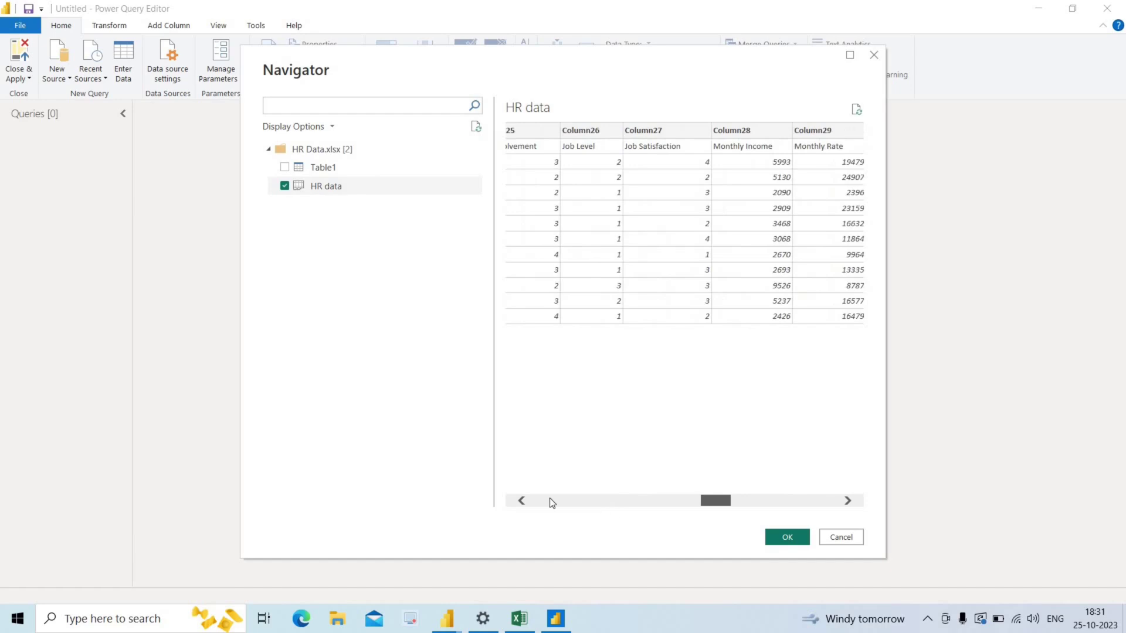
left_click(787, 537)
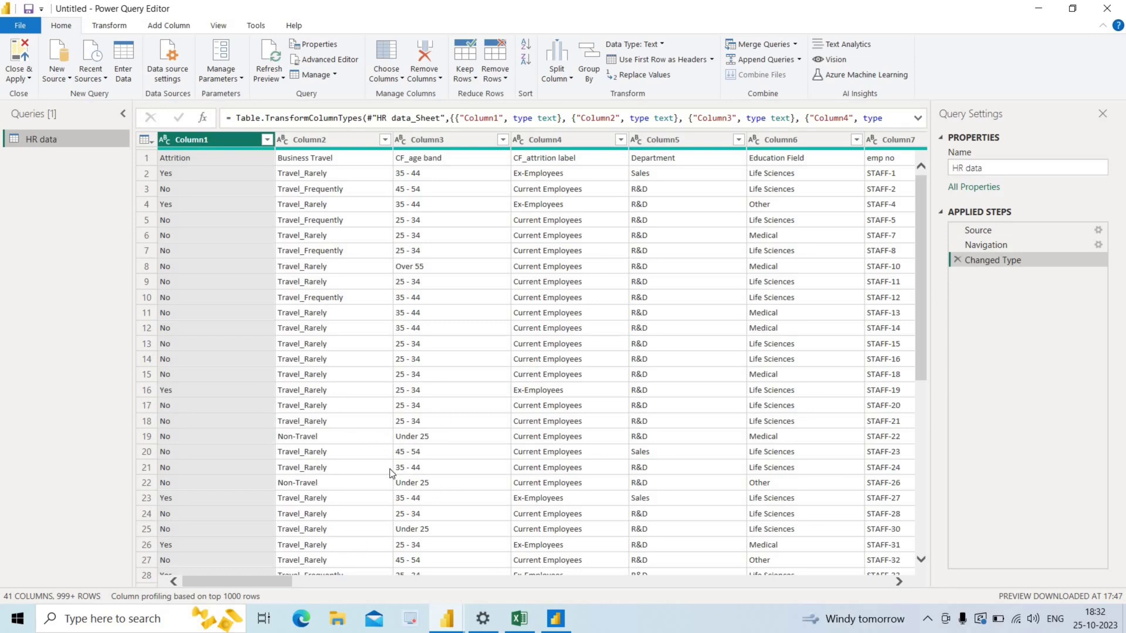
left_click(19, 79)
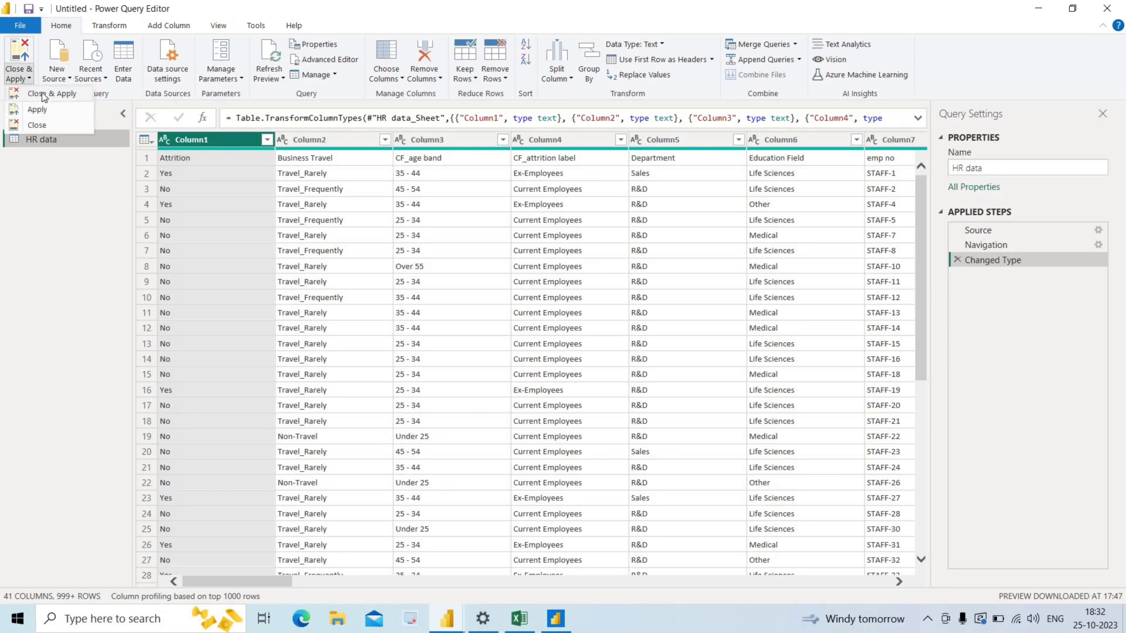
left_click(45, 94)
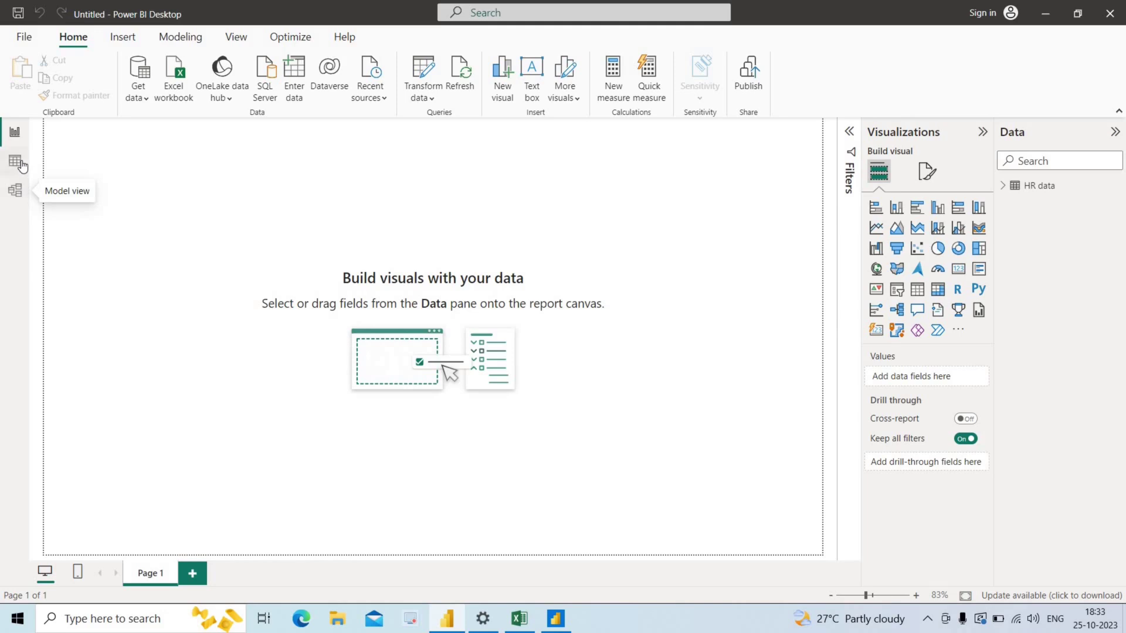
Examine the loaded HR data table in model view and table view, comparing its column headers with the Excel sheet
left_click(15, 190)
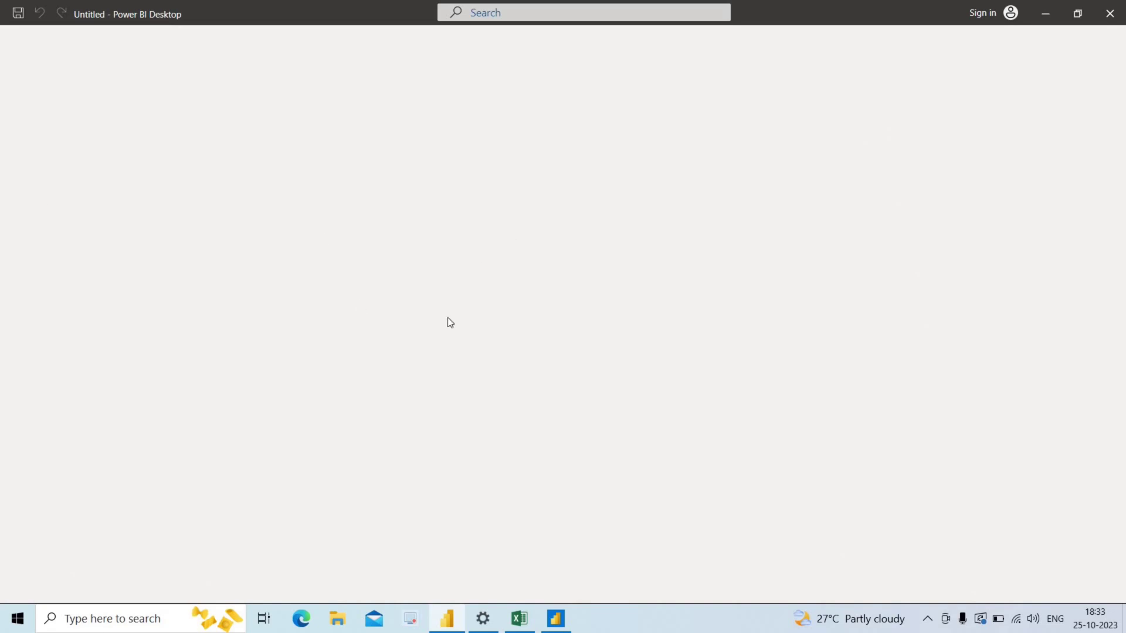
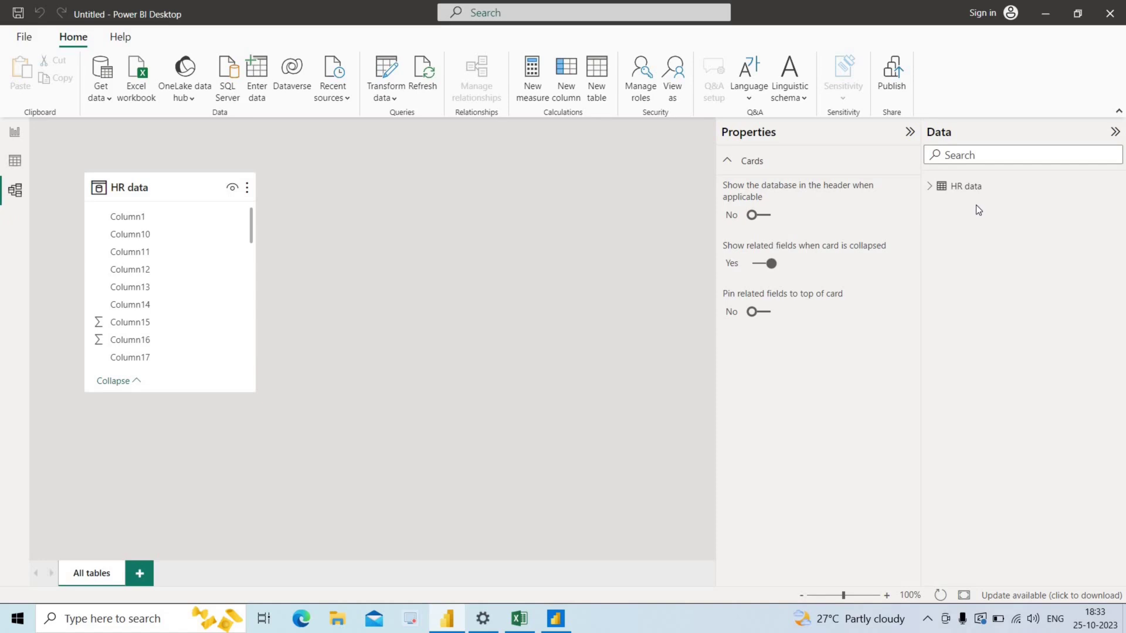
left_click(13, 163)
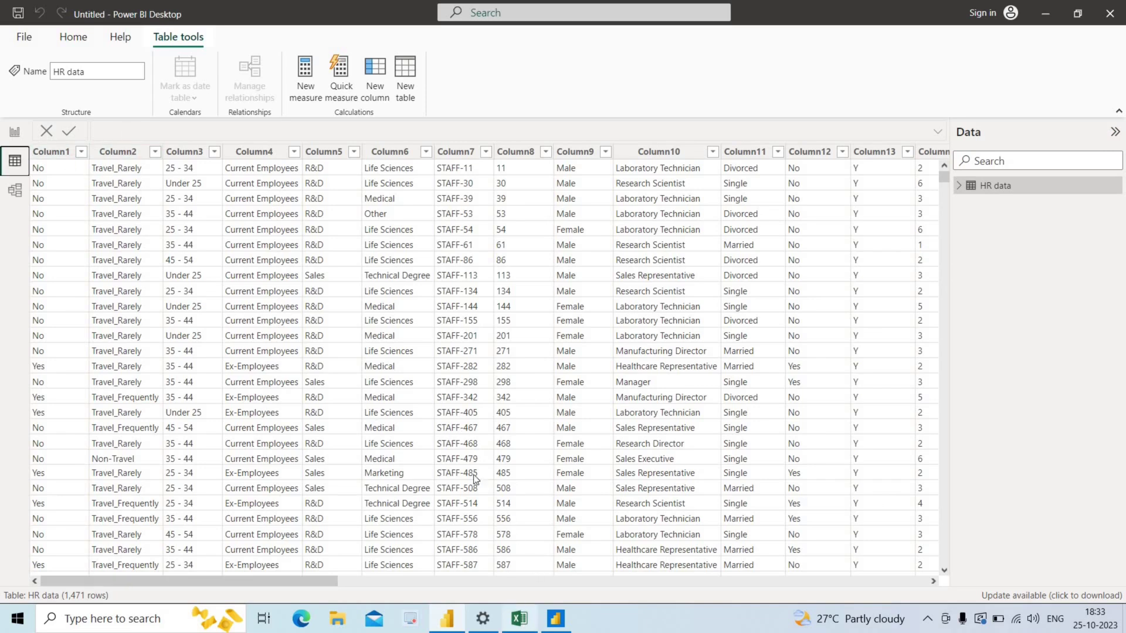
left_click(520, 620)
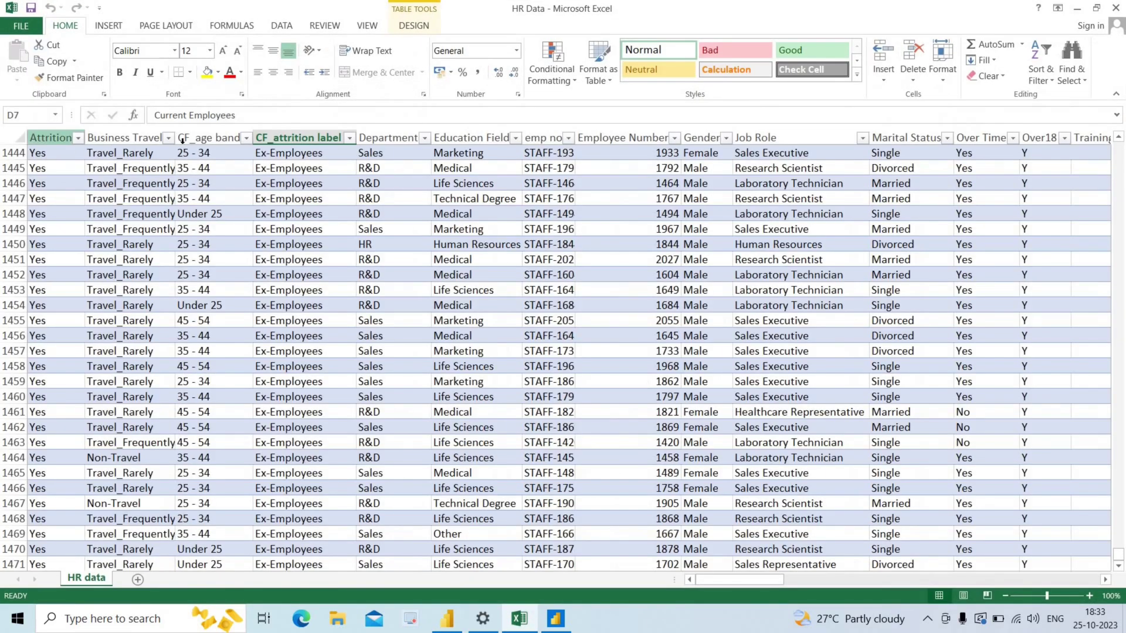
left_click(519, 619)
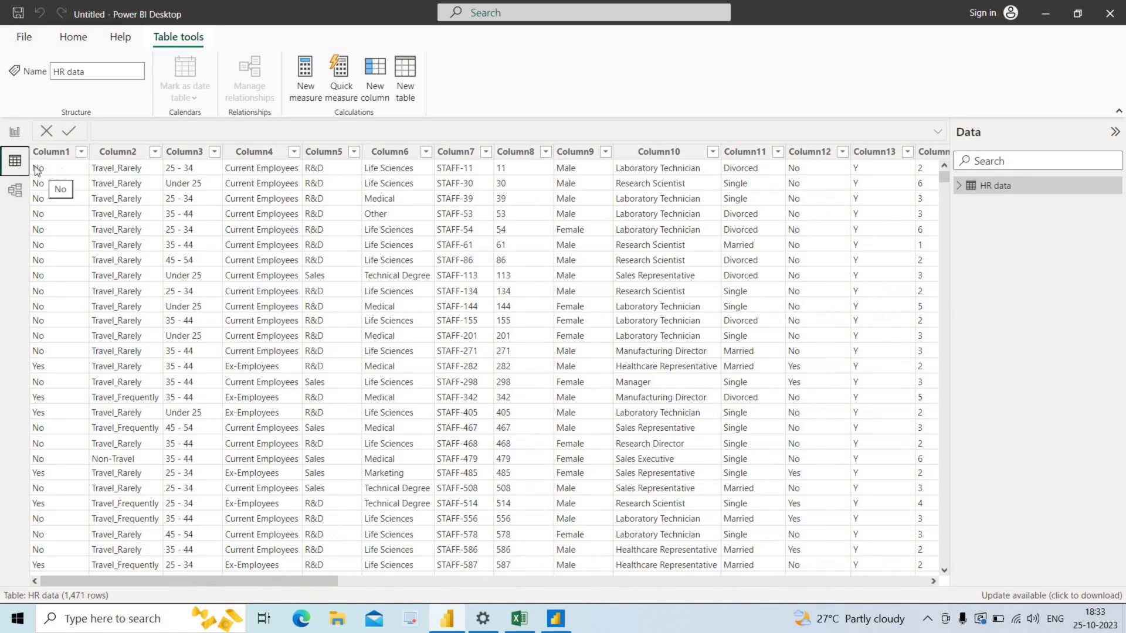
left_click(68, 154)
left_click(127, 153)
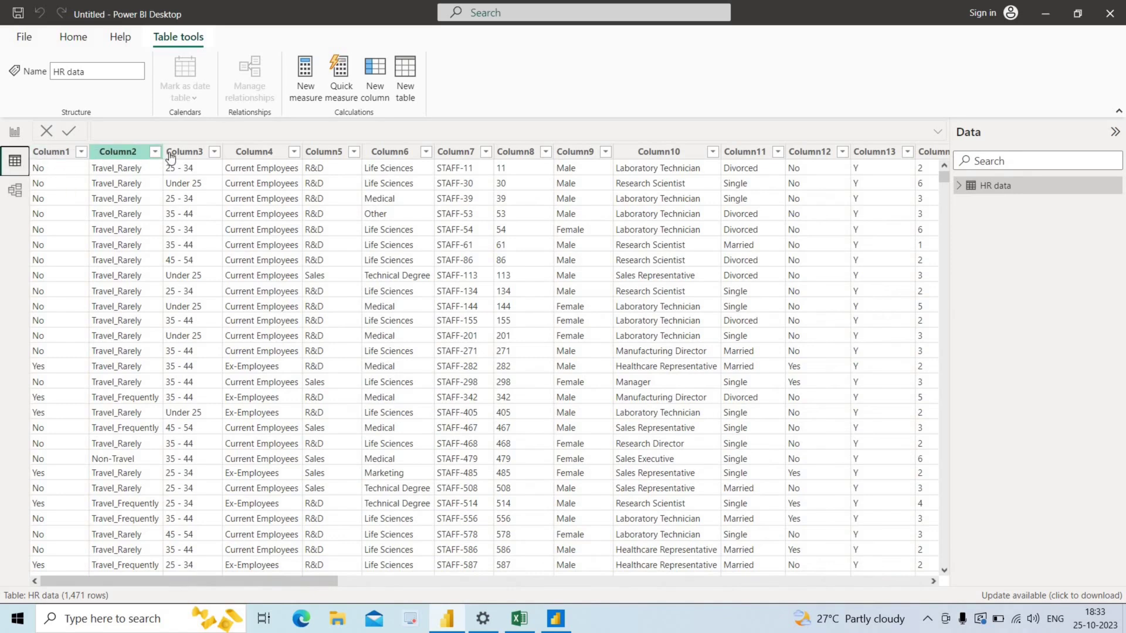
left_click(186, 154)
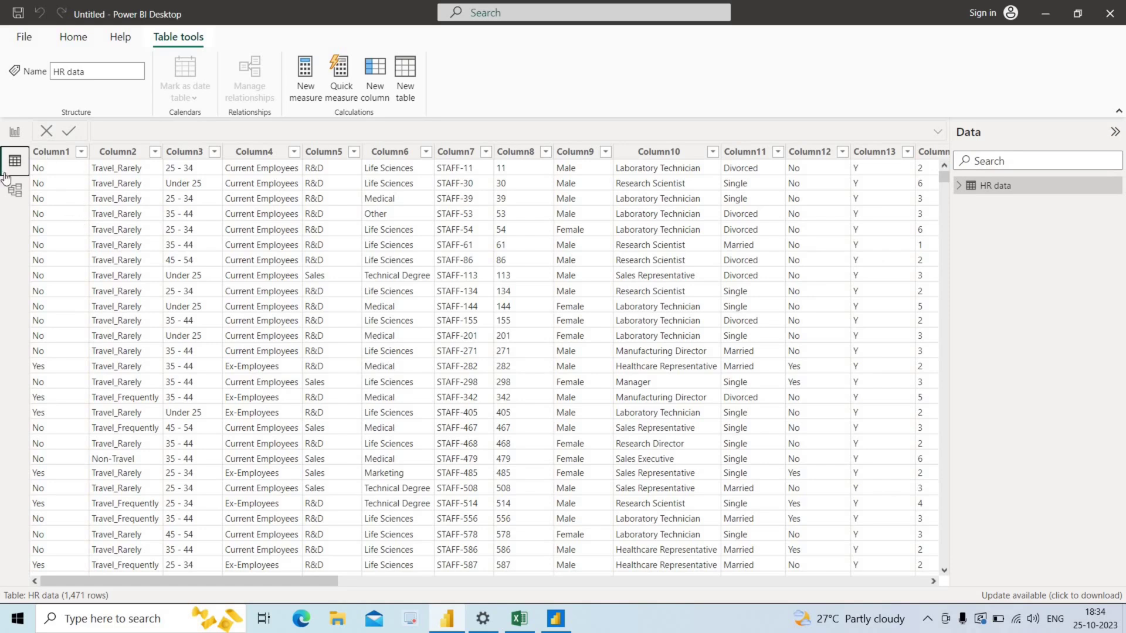
Promote the first row of the HR data query to column headers in Power Query and apply the change to the report
left_click(16, 133)
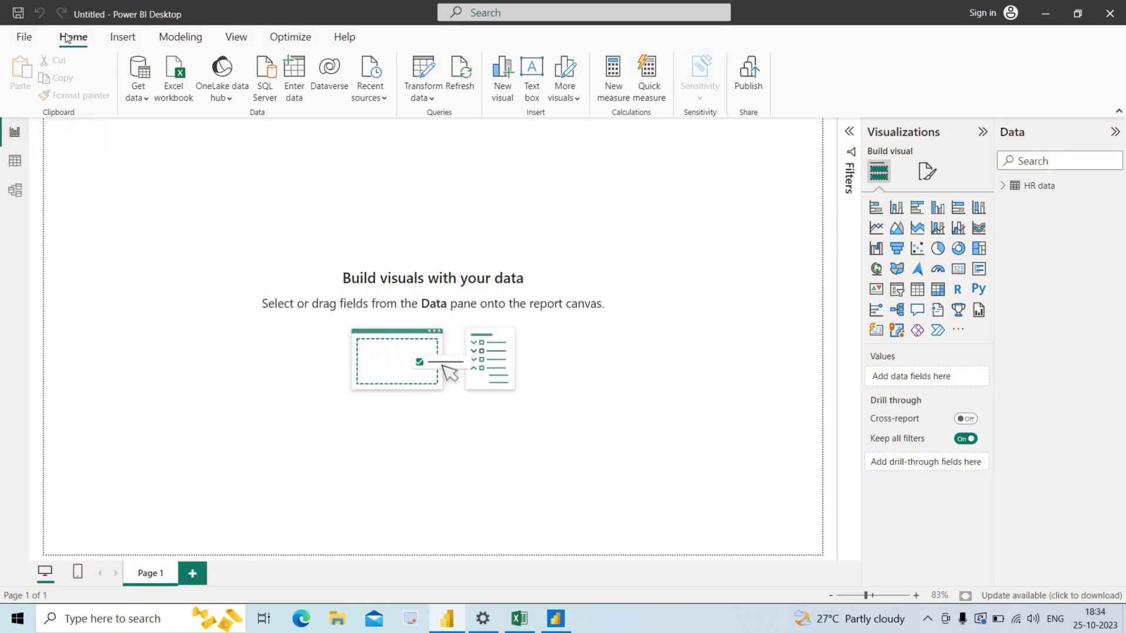
left_click(428, 98)
left_click(437, 120)
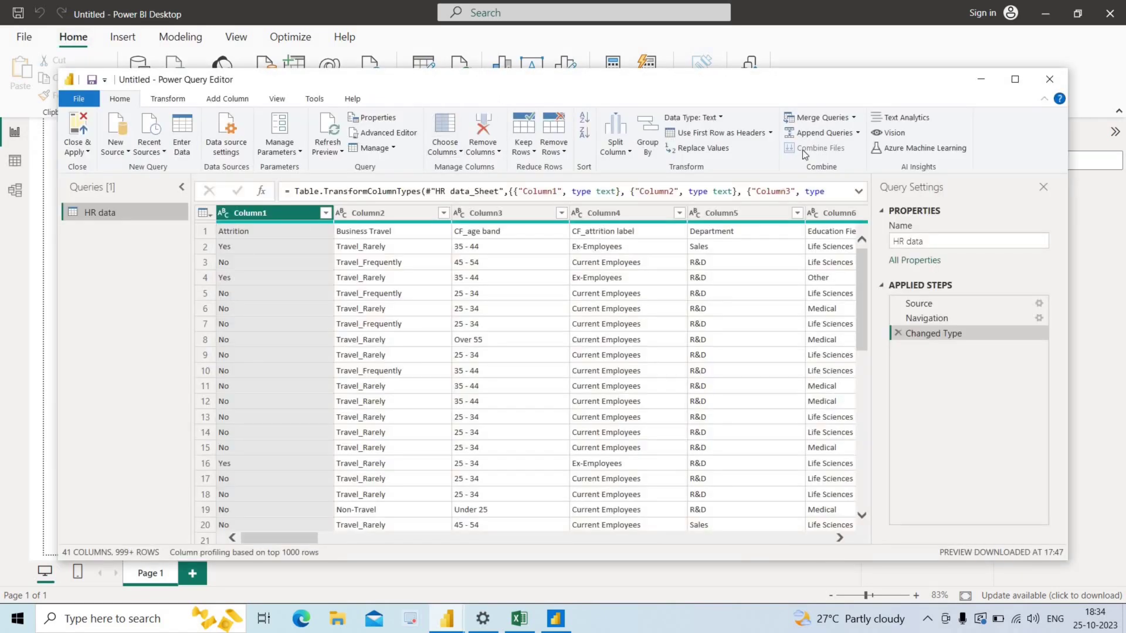
left_click(1016, 80)
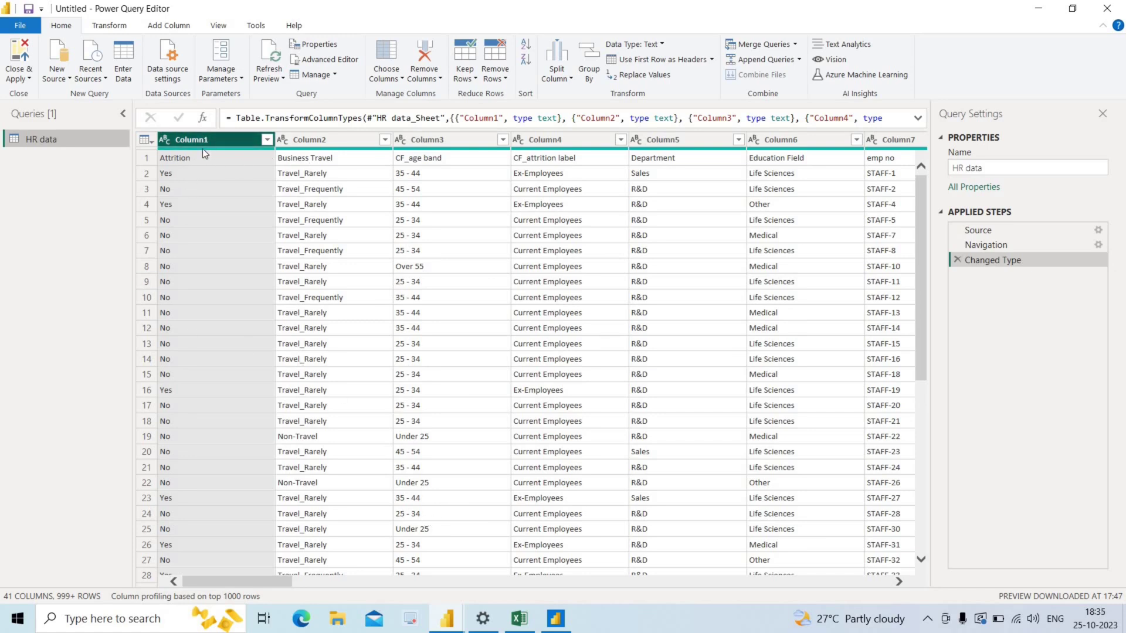
left_click(667, 65)
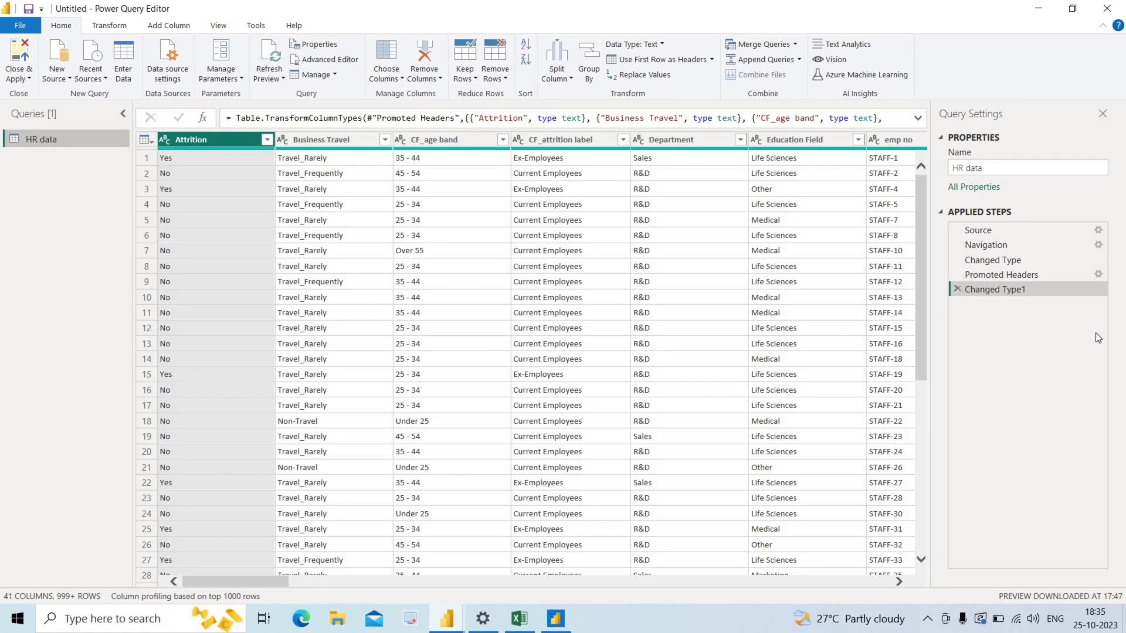
left_click(21, 79)
left_click(27, 95)
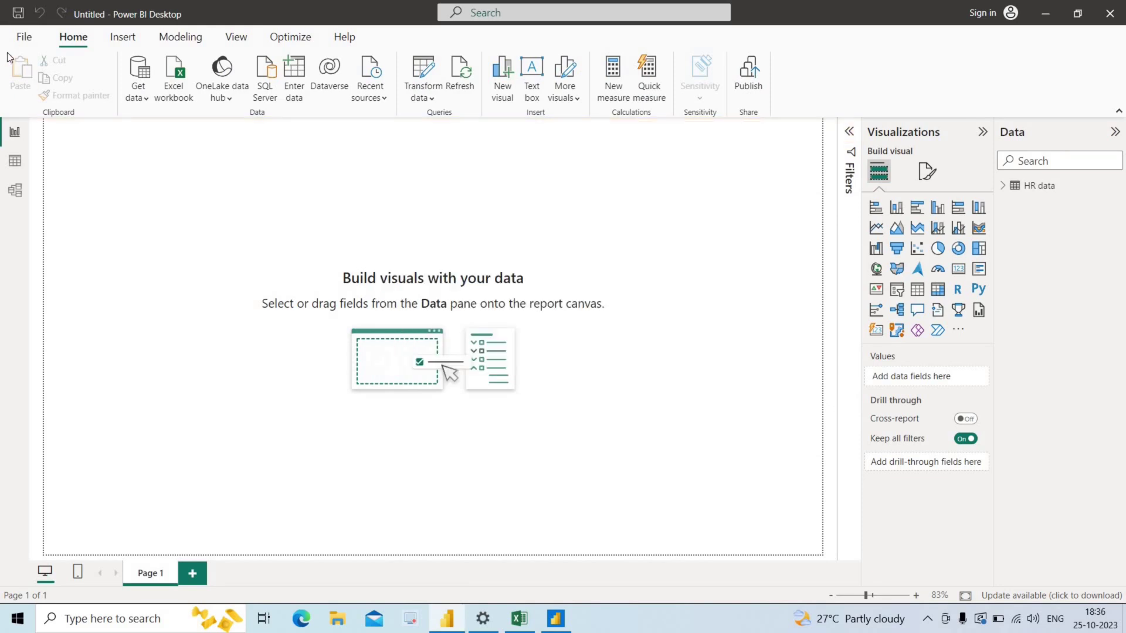
Look at the options for adding more visuals and expand the HR data table to show its fields in report view
left_click(16, 137)
left_click(958, 332)
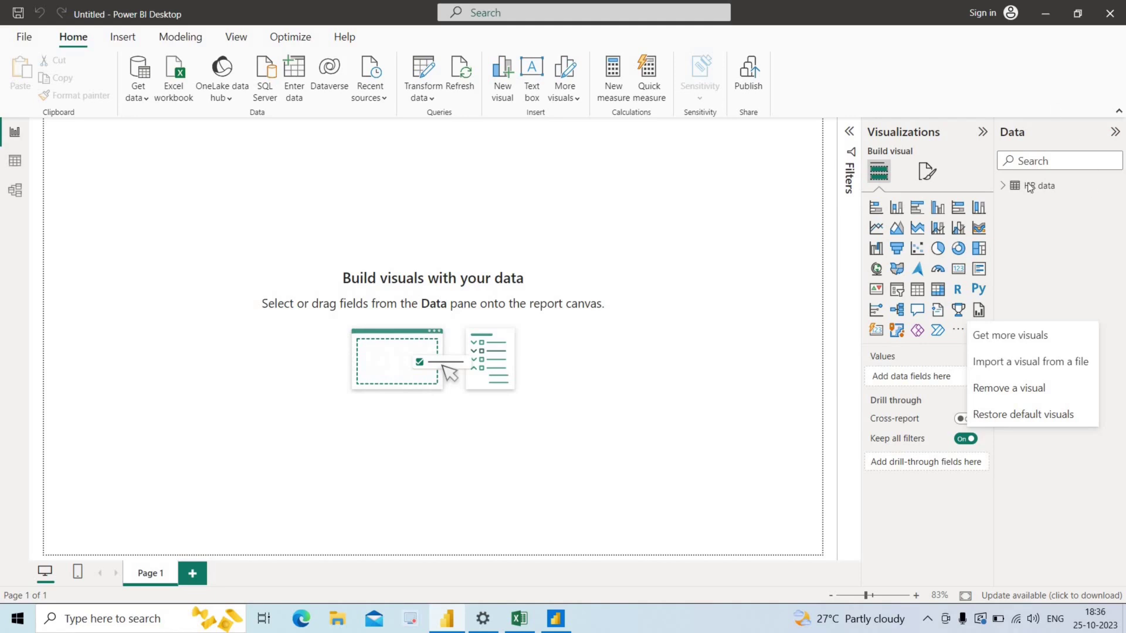
left_click(1003, 185)
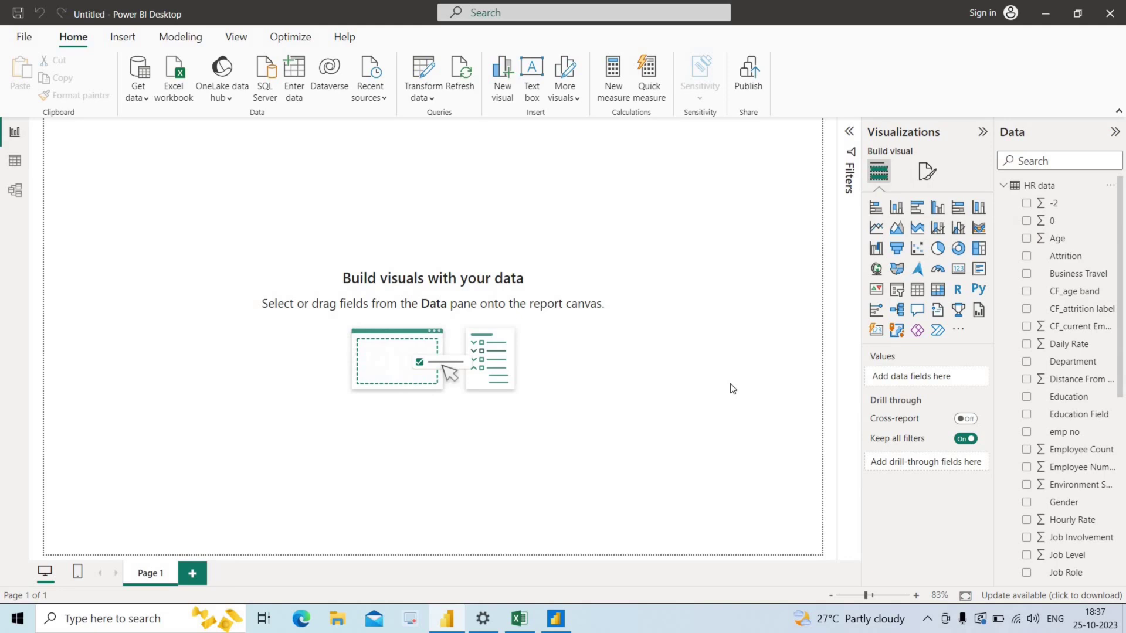
Switch to the Demo report's HR Analytics Dashboard and filter it in turn by Associates Degree, Bachelor's Degree and Doctoral Degree
key("alt+Tab")
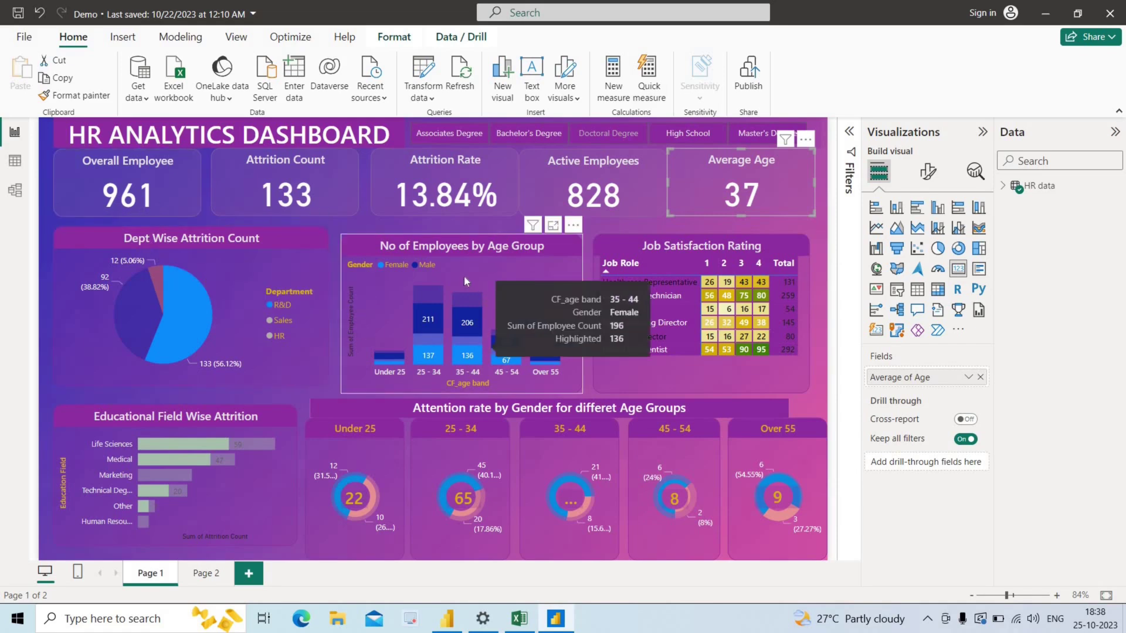
mouse_move(463, 276)
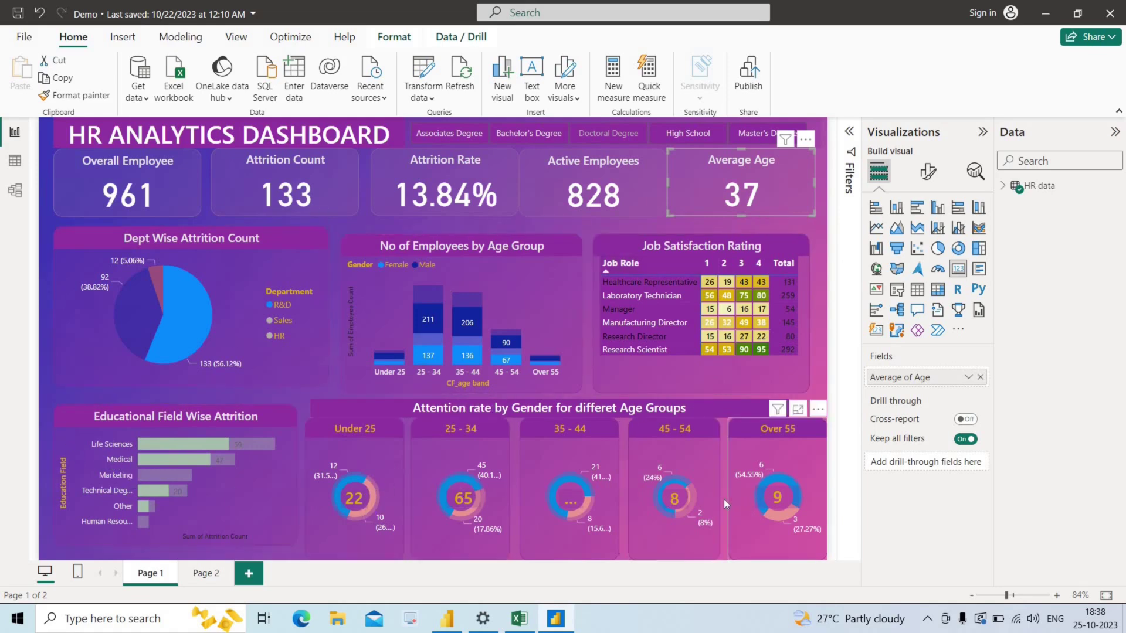
left_click(449, 133)
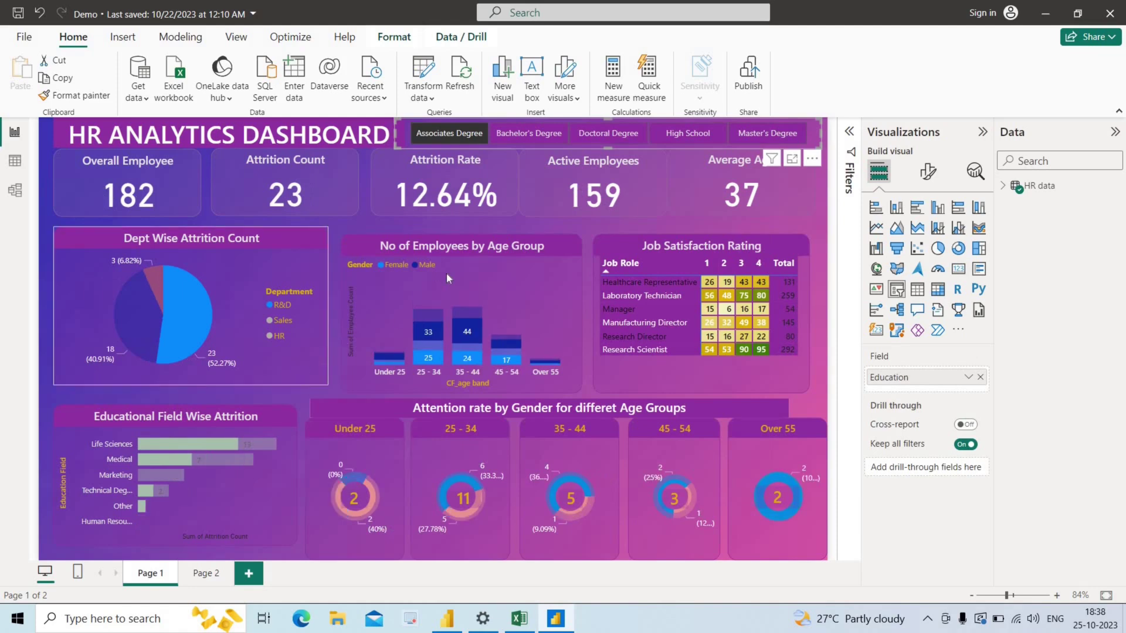
left_click(535, 134)
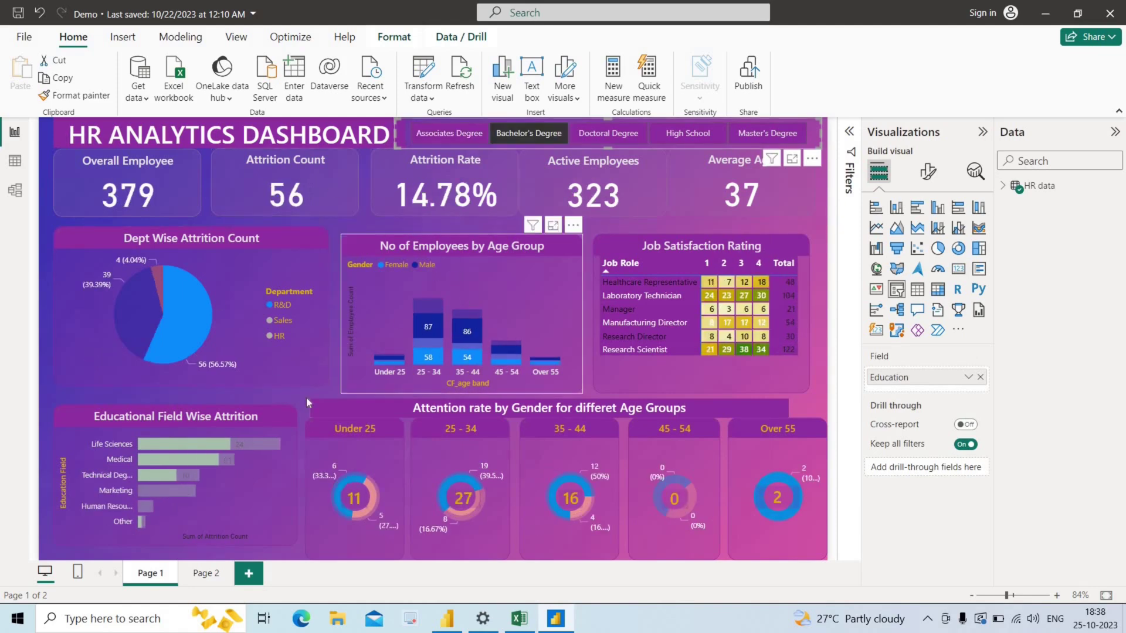
left_click(606, 136)
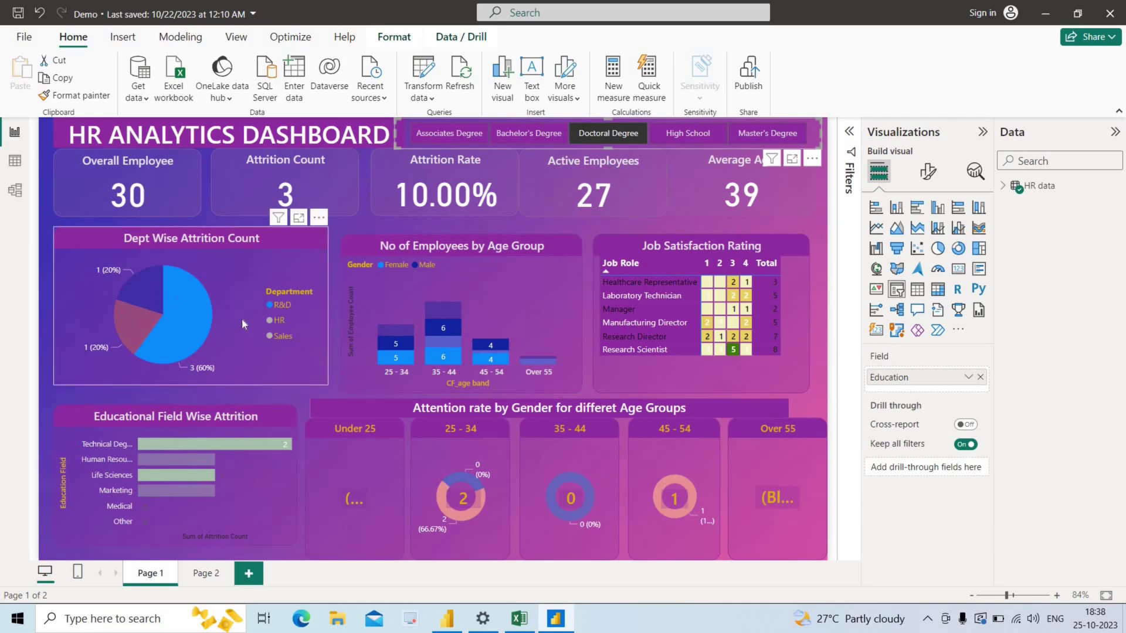
Clear the R&D selection in the Dept Wise Attrition Count pie chart and filter the dashboard by the Sales department
left_click(181, 308)
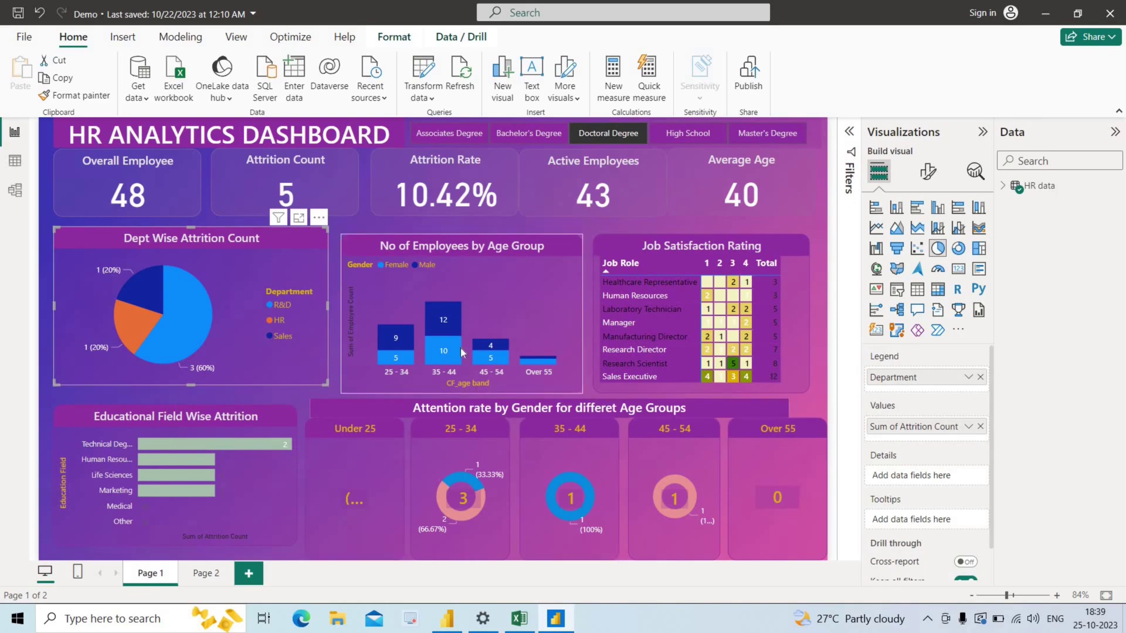
left_click(136, 287)
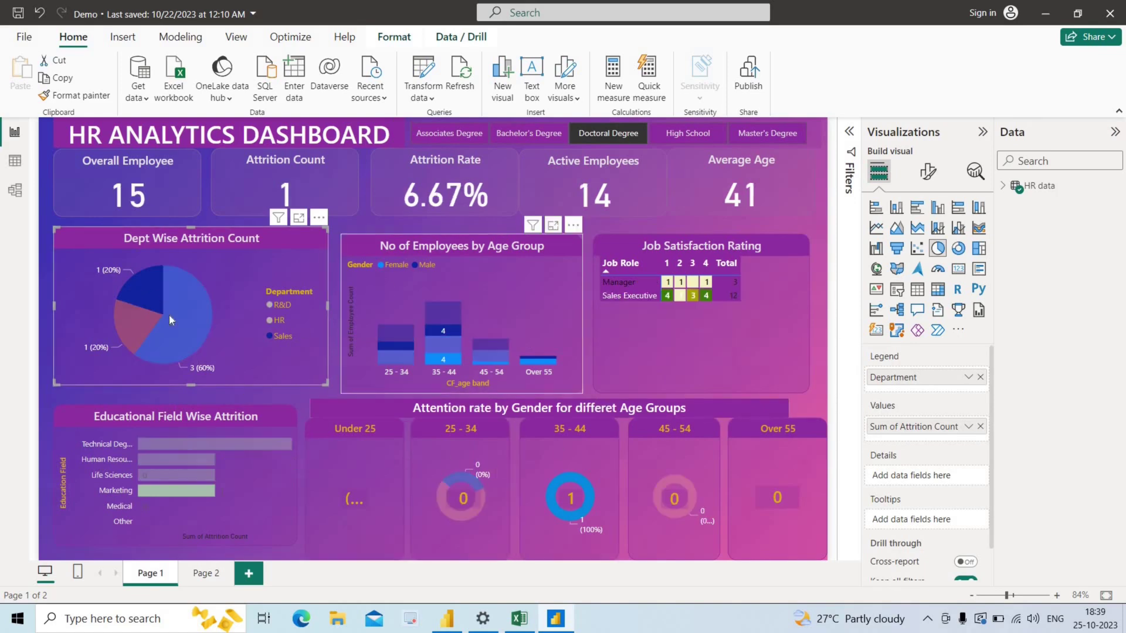